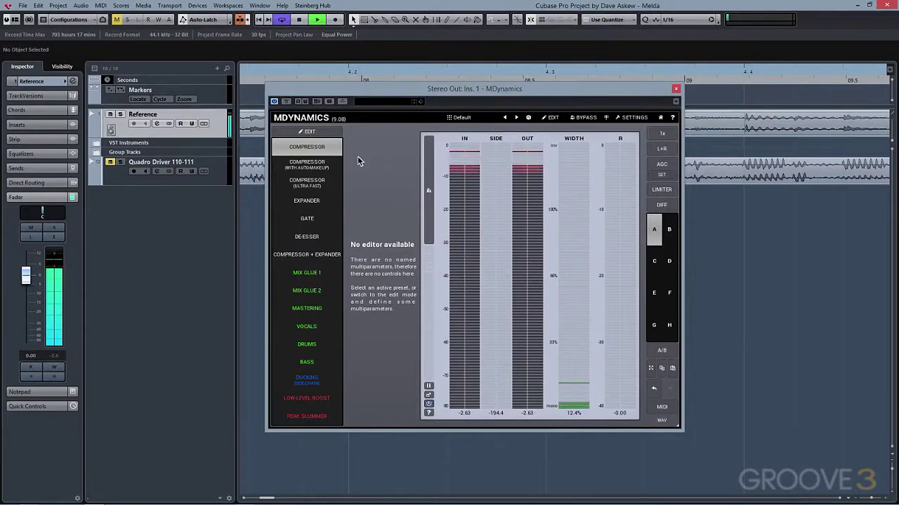
Audition the Compressor (ultra fast), Expander and Gate presets in turn.
click(317, 168)
click(316, 182)
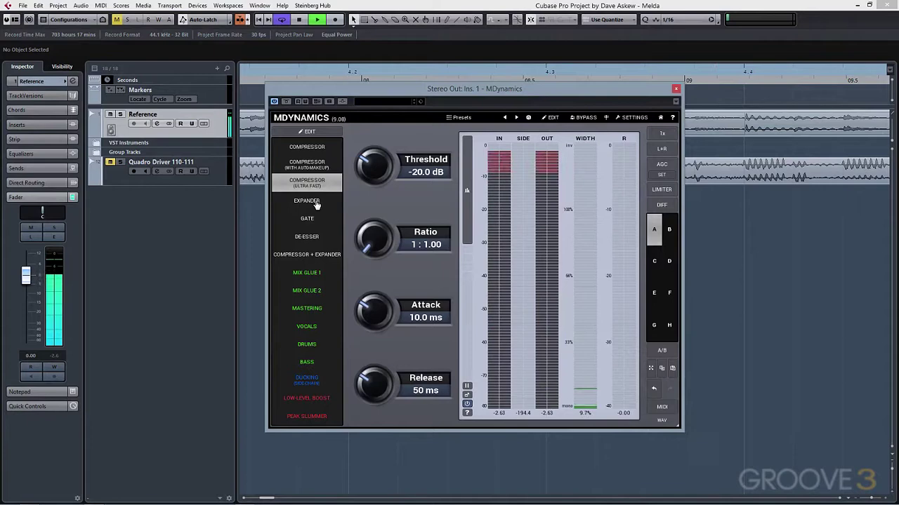
click(316, 202)
click(323, 219)
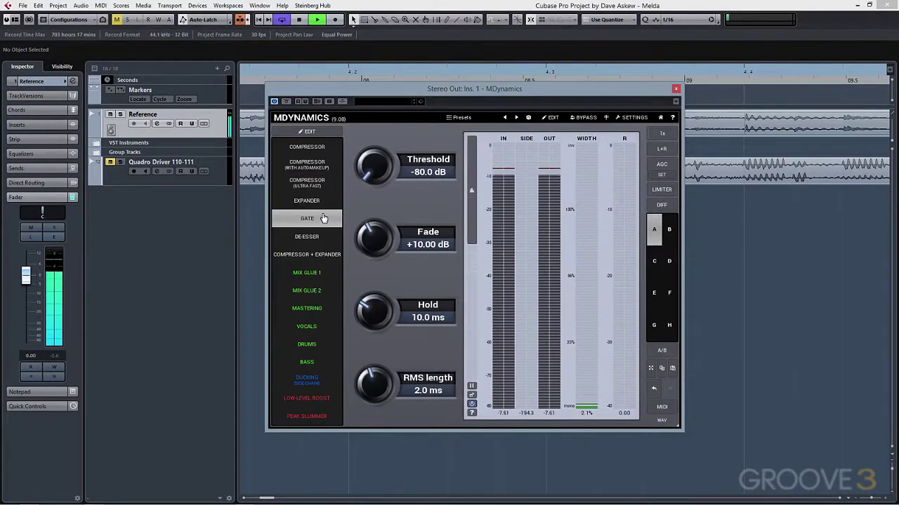
Raise the gate threshold, then restore the Default preset from the preset browser.
drag(374, 166, 375, 133)
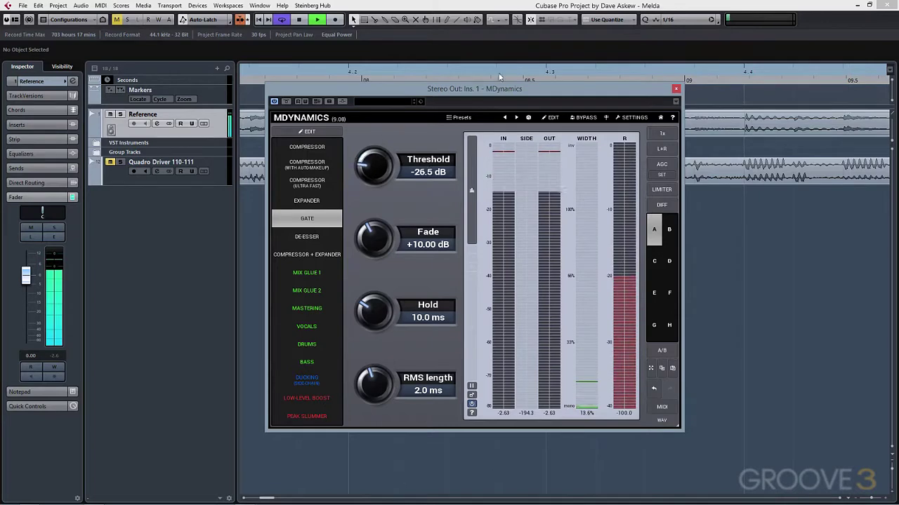
click(476, 119)
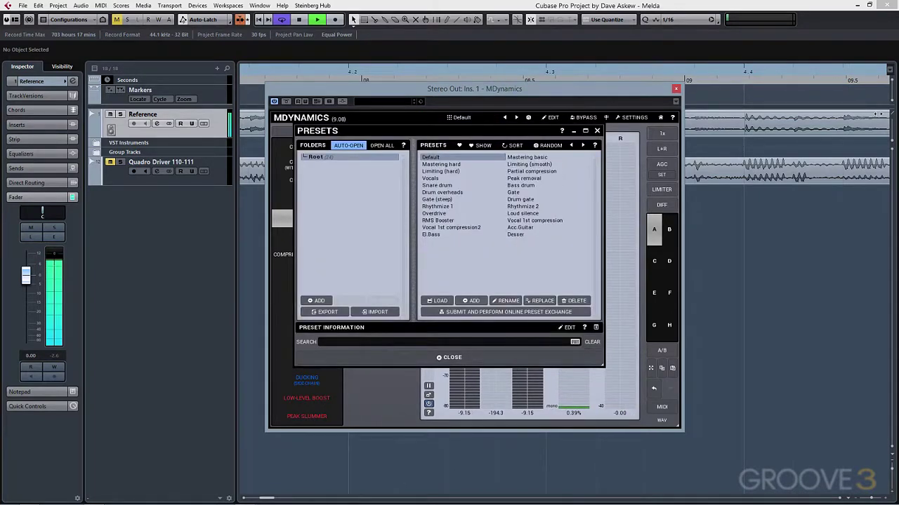
click(596, 131)
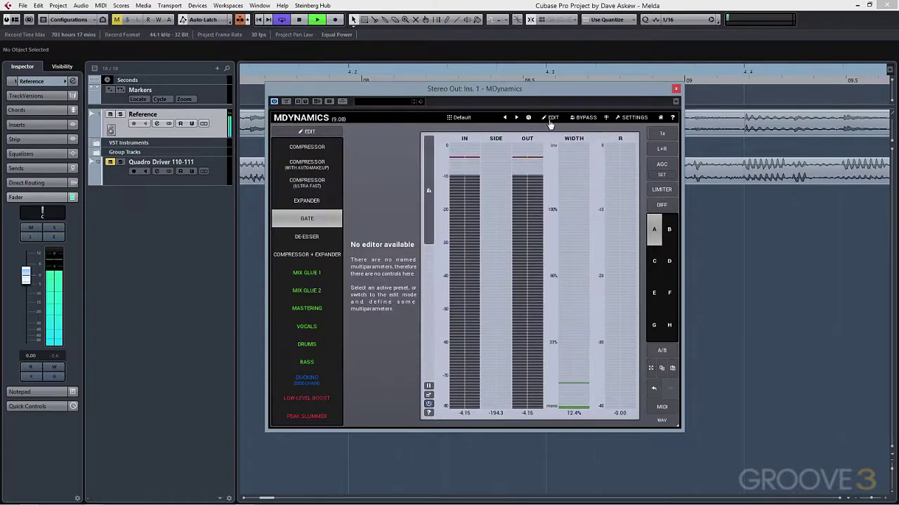
In the full editor, set Dry/Wet to 100%, Temp Gain to +19.10 dB and Release to 353 ms.
click(552, 117)
mouse_move(639, 97)
mouse_down()
mouse_move(503, 123)
mouse_move(509, 141)
mouse_up()
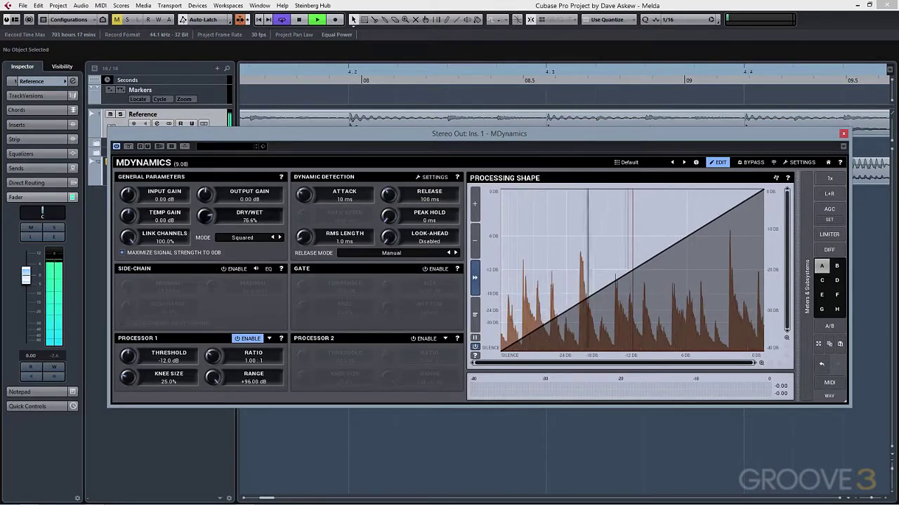
drag(212, 216, 212, 182)
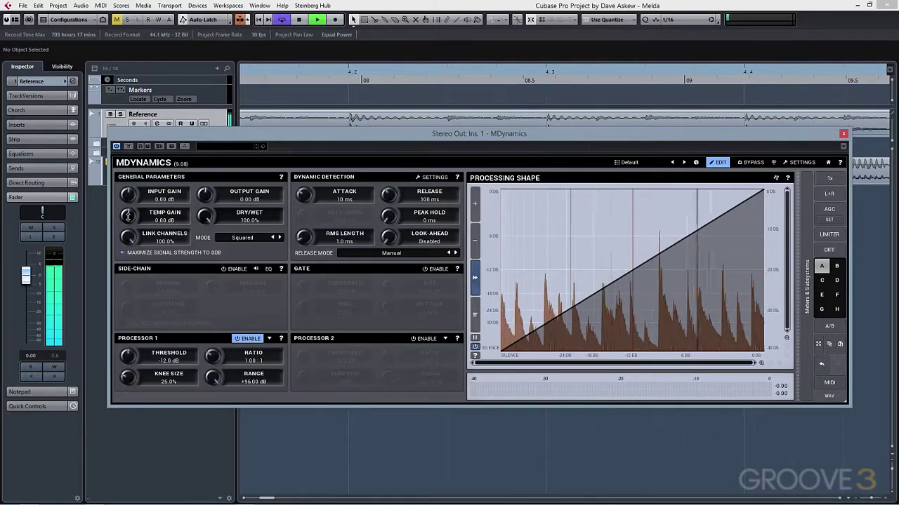
mouse_move(129, 215)
mouse_down()
mouse_move(128, 190)
mouse_move(129, 203)
mouse_up()
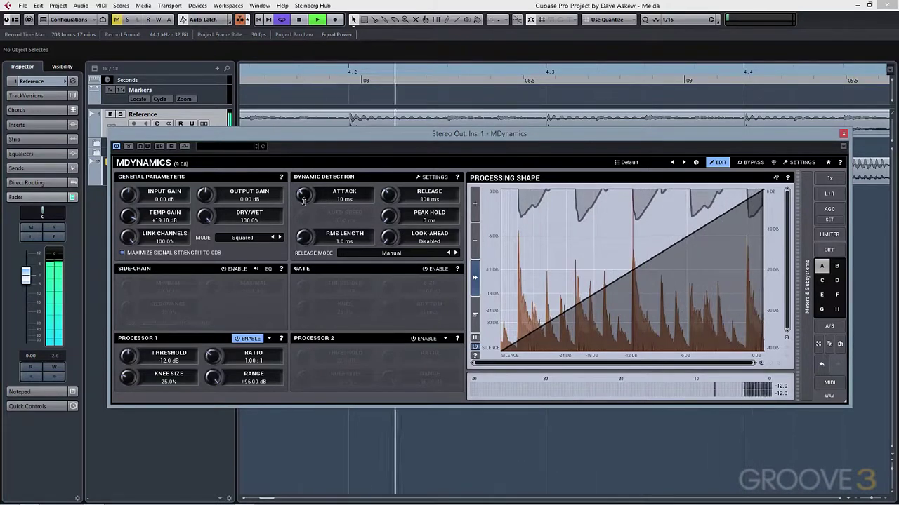
mouse_move(388, 196)
mouse_down()
mouse_move(392, 215)
mouse_move(391, 208)
mouse_up()
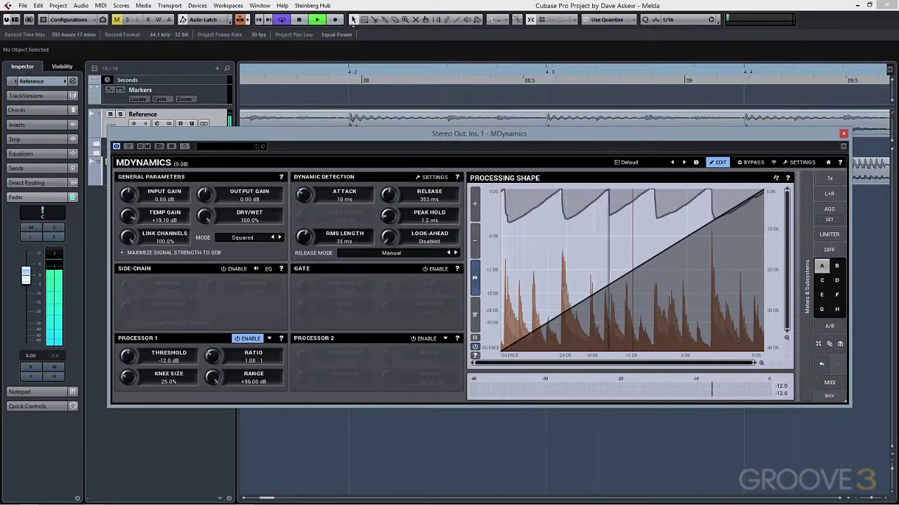
Peak the custom attack shape, then enable side-chain filtering from about 140 Hz to 4 kHz.
click(433, 176)
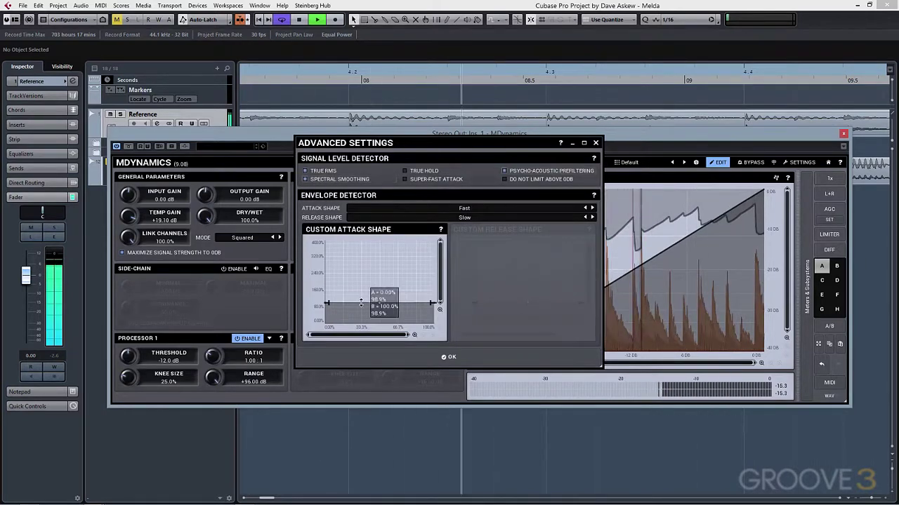
drag(361, 303, 356, 259)
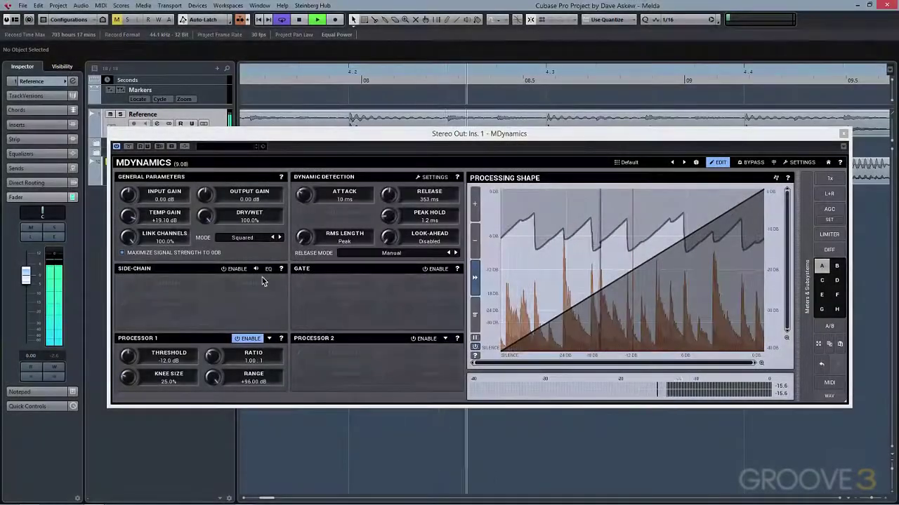
click(235, 269)
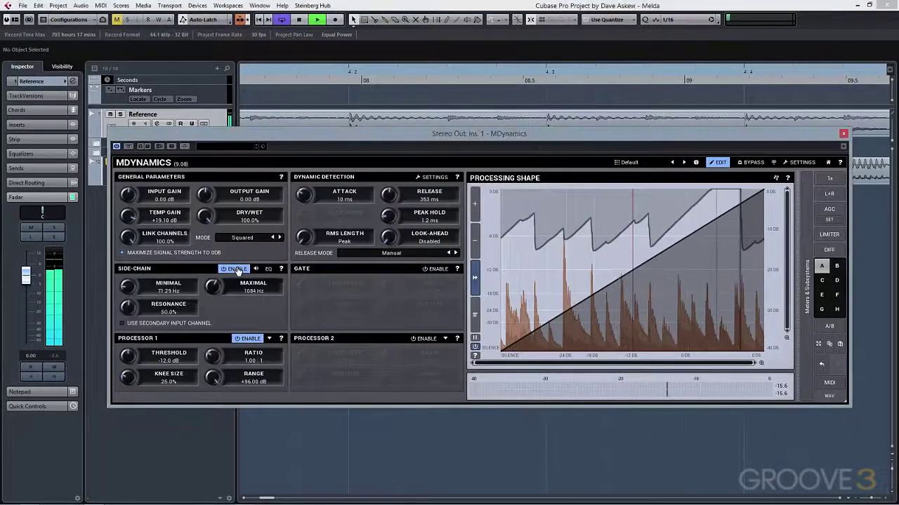
drag(127, 286, 127, 273)
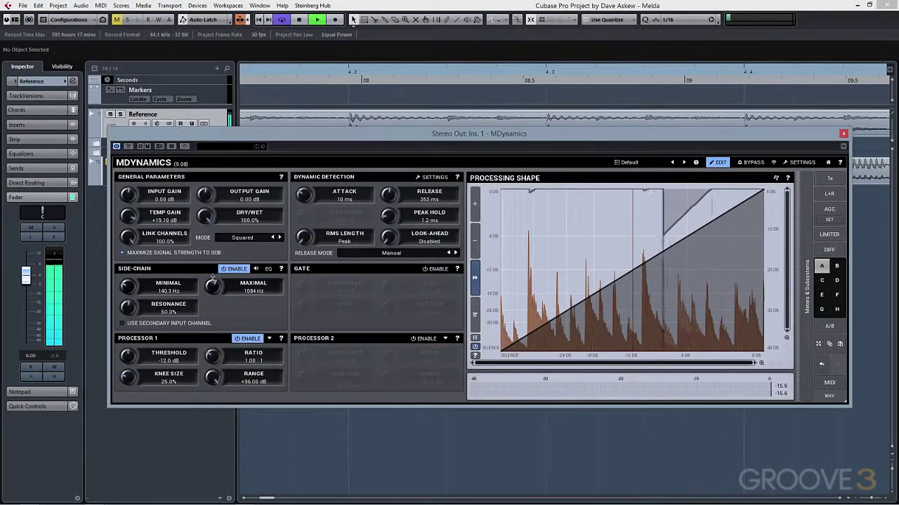
drag(213, 286, 213, 264)
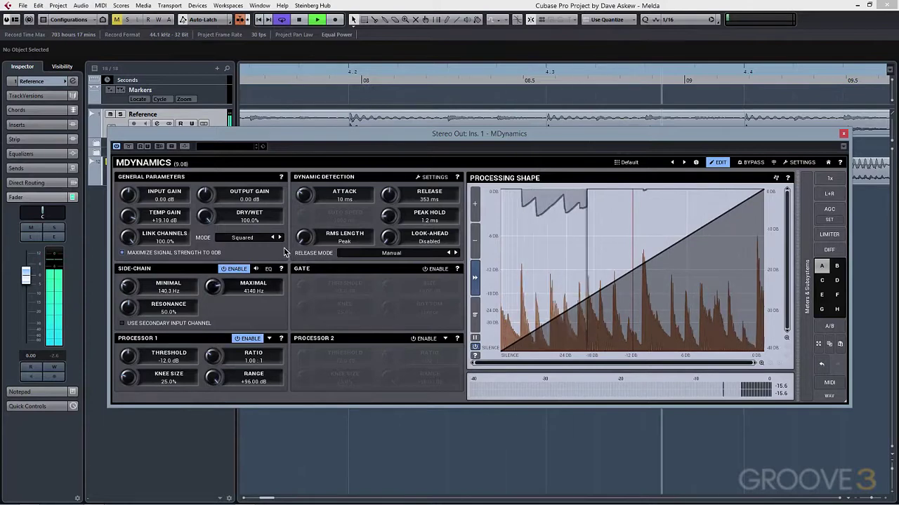
Add two side-chain EQ boosts: a tall one near 2 kHz and a smaller one near 150 Hz.
click(268, 269)
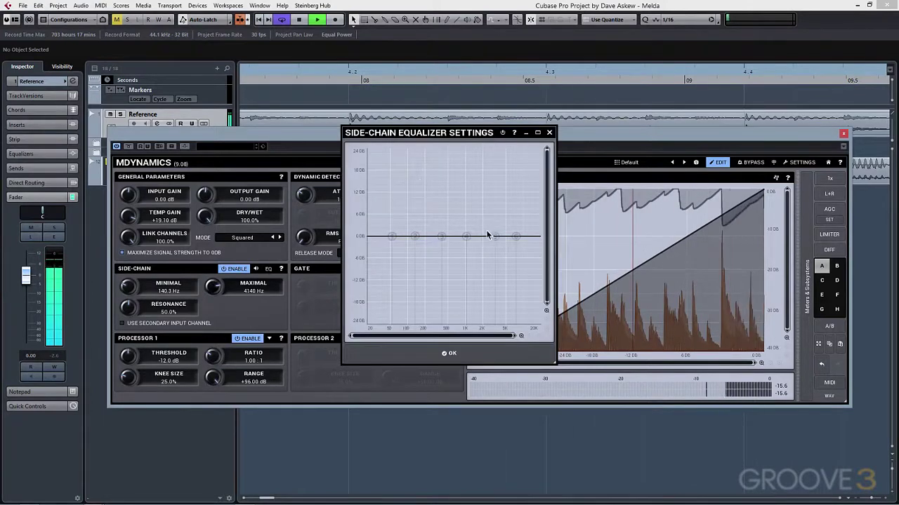
drag(495, 238, 495, 192)
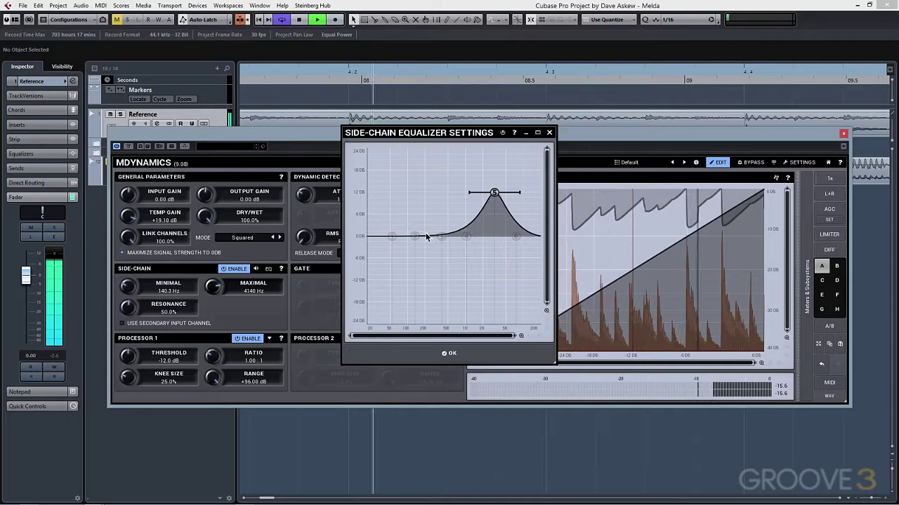
drag(416, 236, 416, 202)
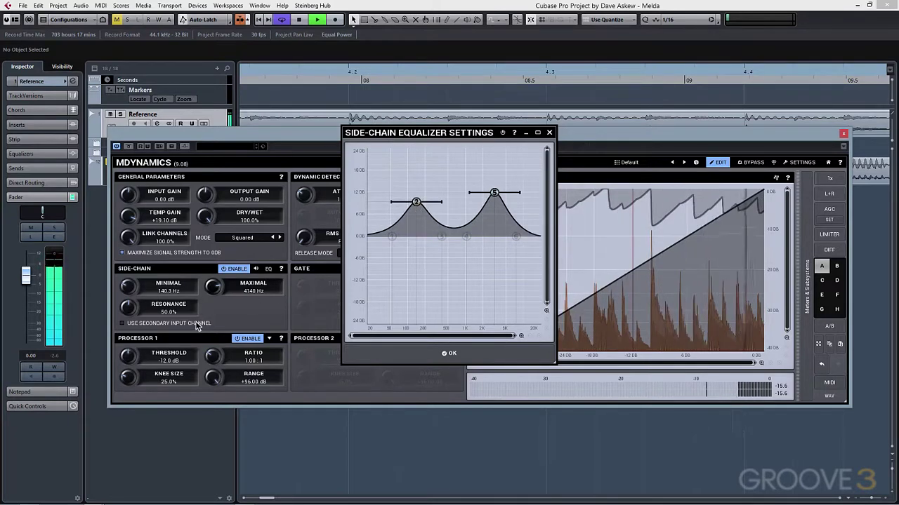
click(549, 133)
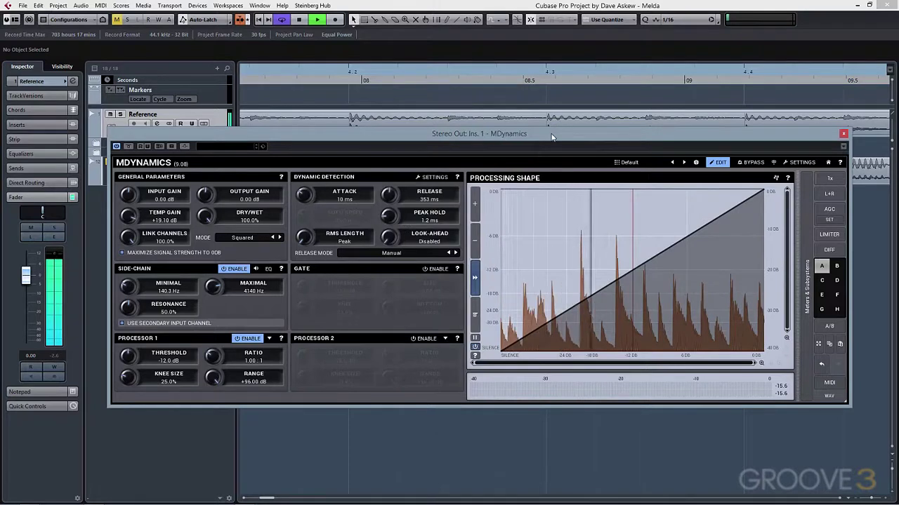
Enable the gate section and the second dynamics processor.
click(436, 270)
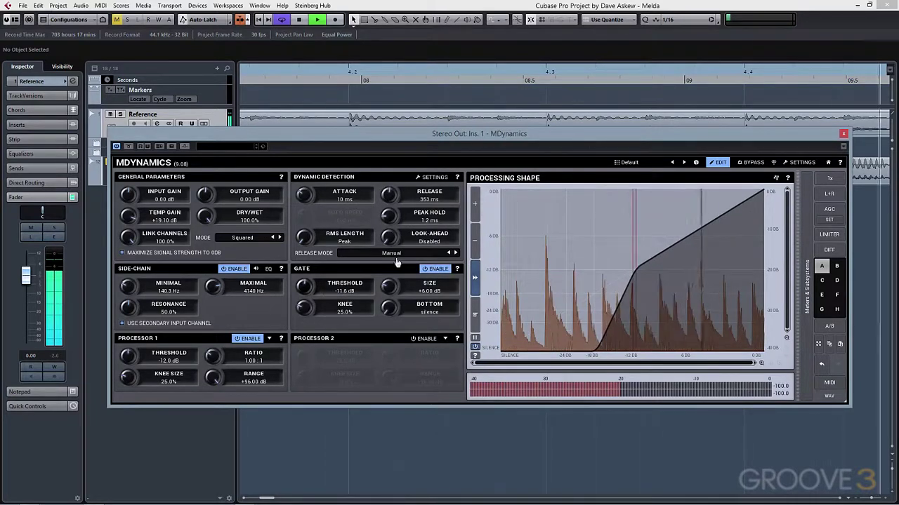
click(249, 338)
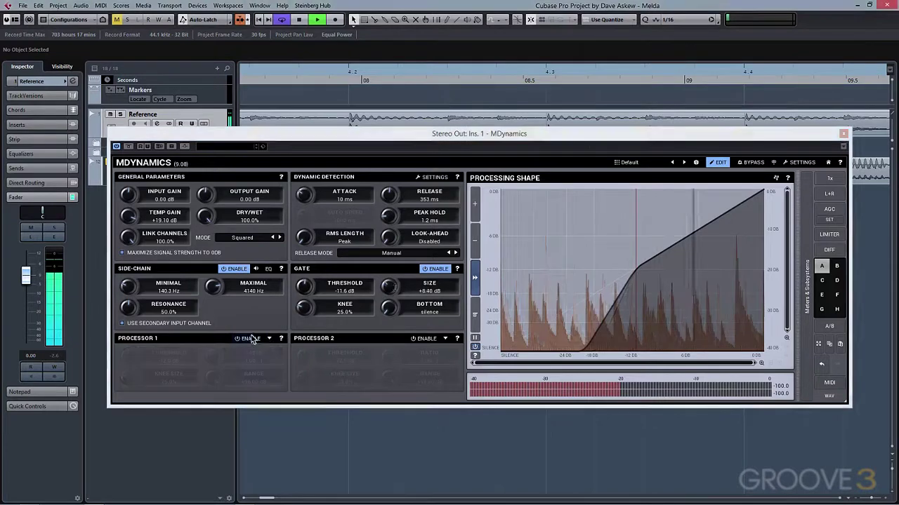
click(421, 339)
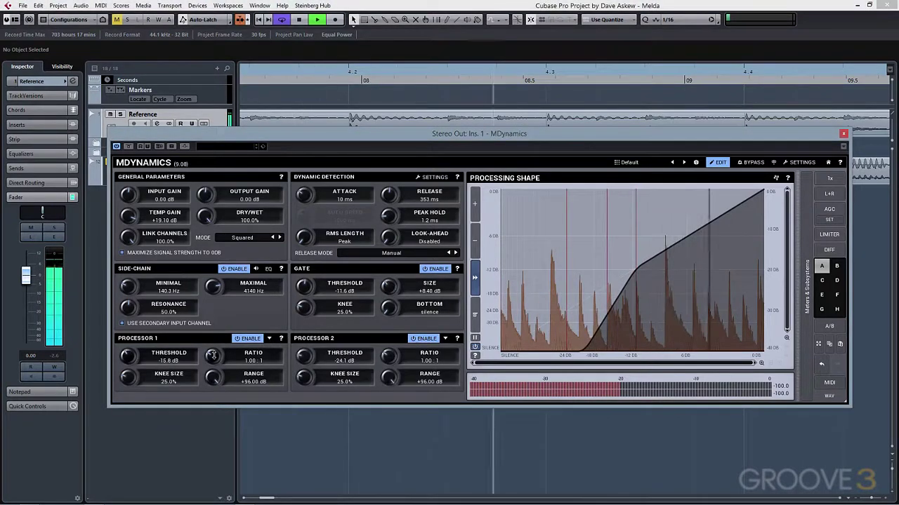
Lower Processor 1 threshold to -15.8 dB, raise Processor 2's, and set Processor 1 ratio to 11.67:1.
drag(129, 357, 129, 372)
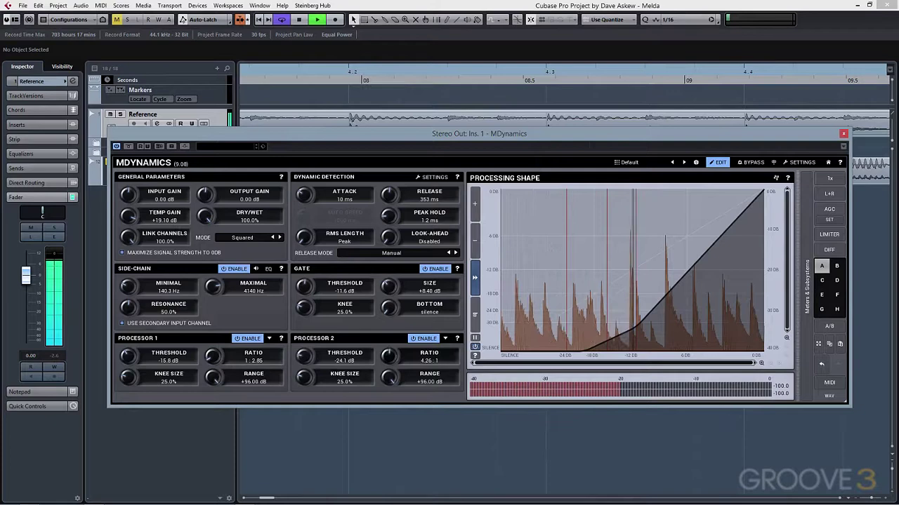
drag(305, 358, 305, 340)
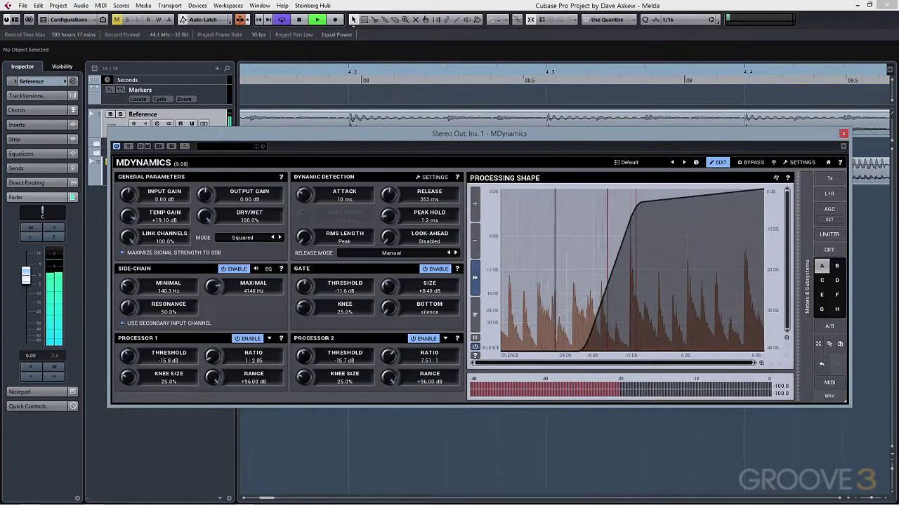
click(438, 339)
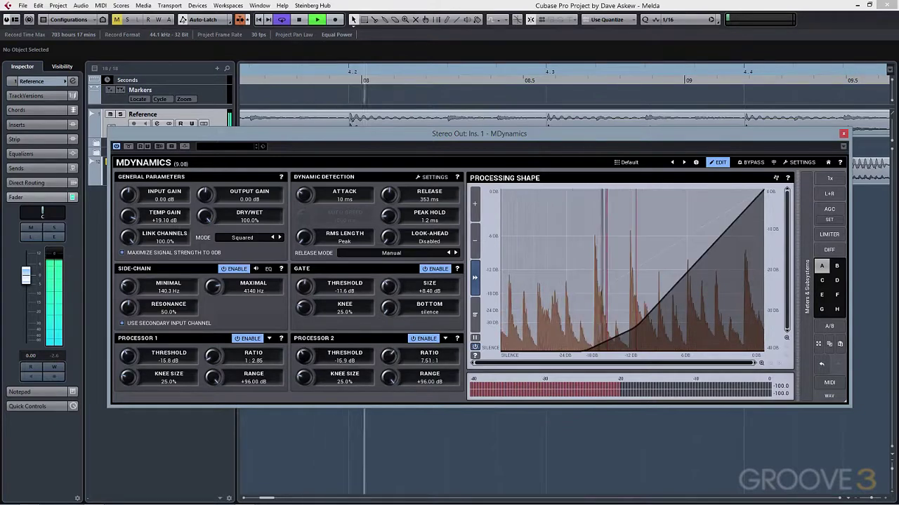
click(434, 339)
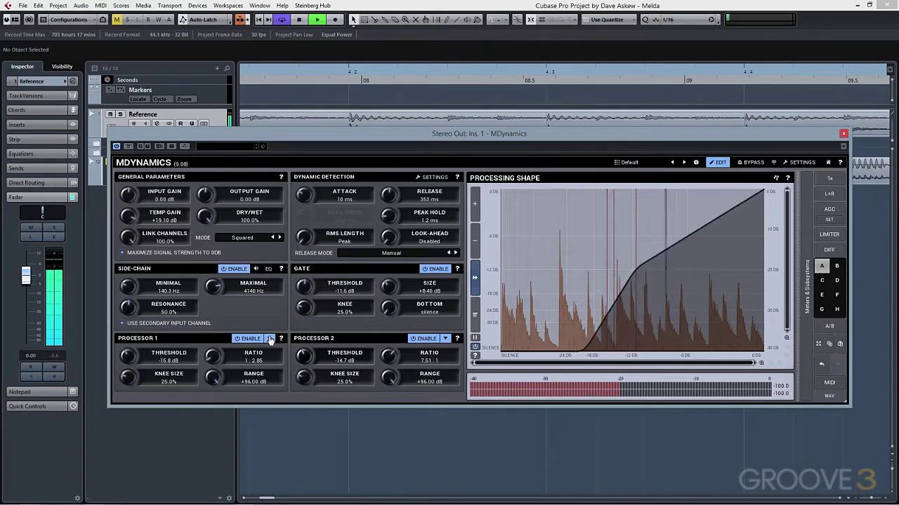
drag(213, 357, 397, 351)
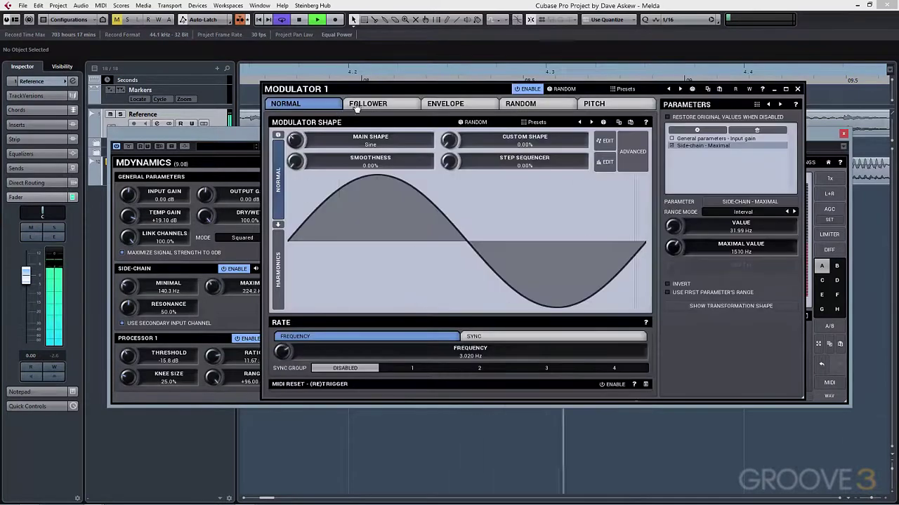
Browse Modulator 1's Follower, Envelope, Random and Pitch modes, enabling Auto-Tune in Pitch.
click(356, 106)
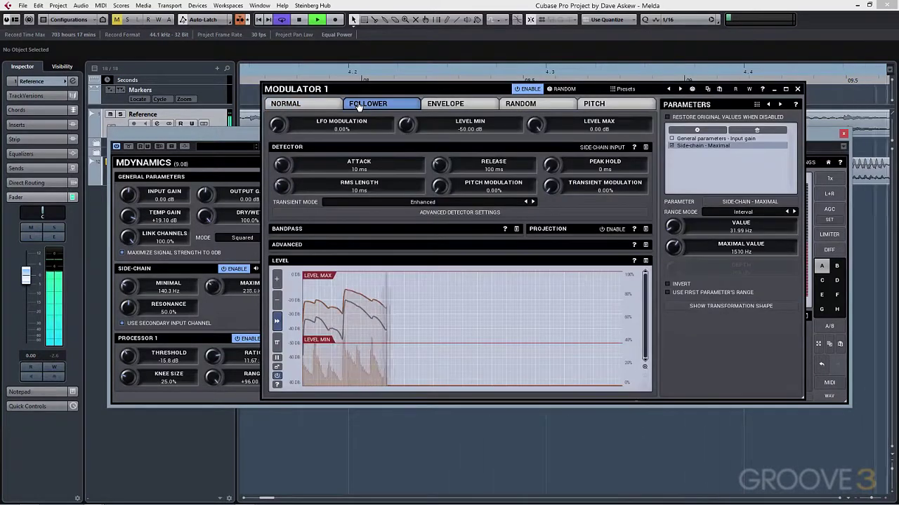
click(444, 105)
click(520, 105)
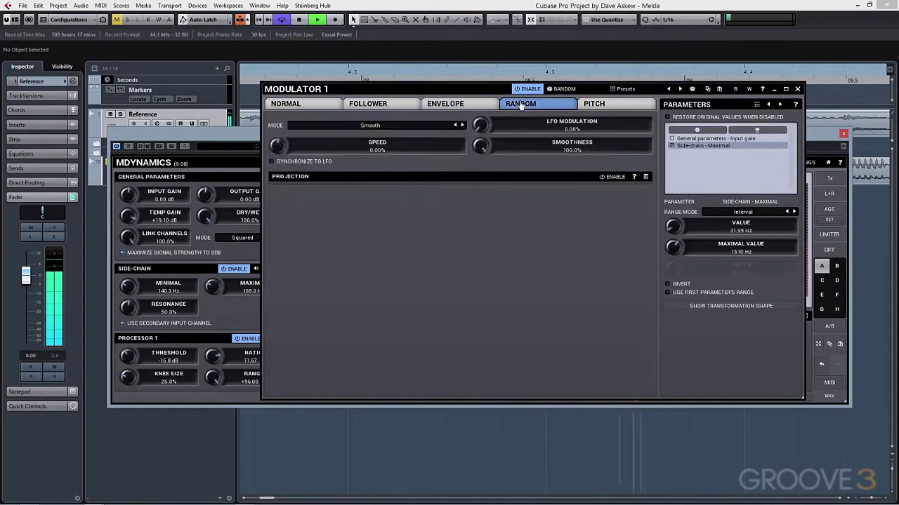
click(593, 105)
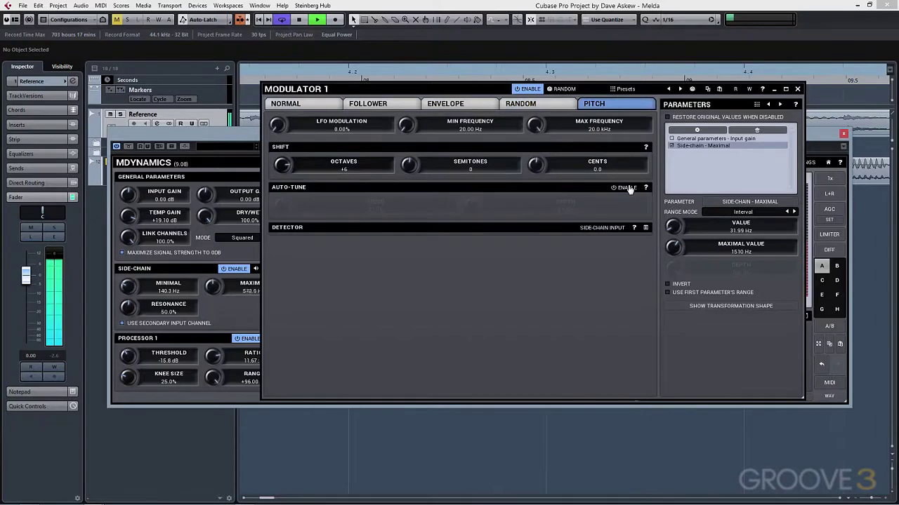
click(626, 188)
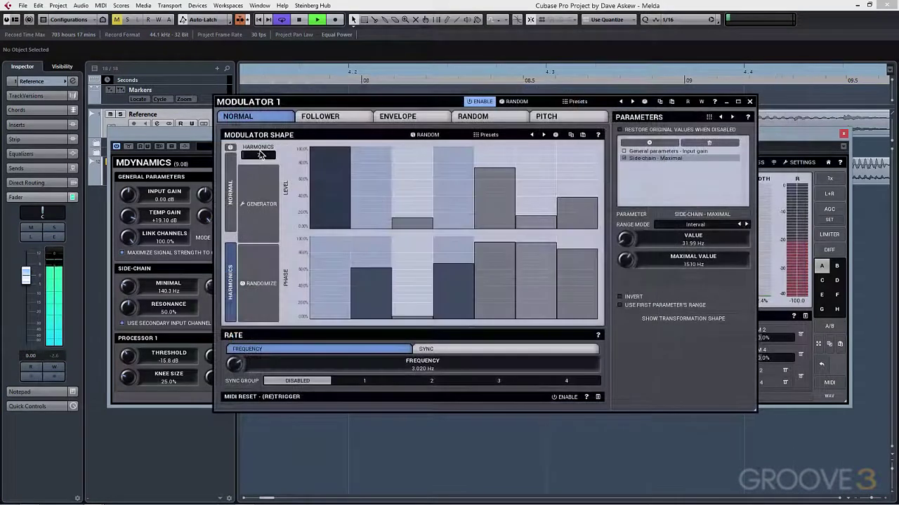
Raise the modulator shape's harmonics count to 200.
drag(258, 154, 258, 105)
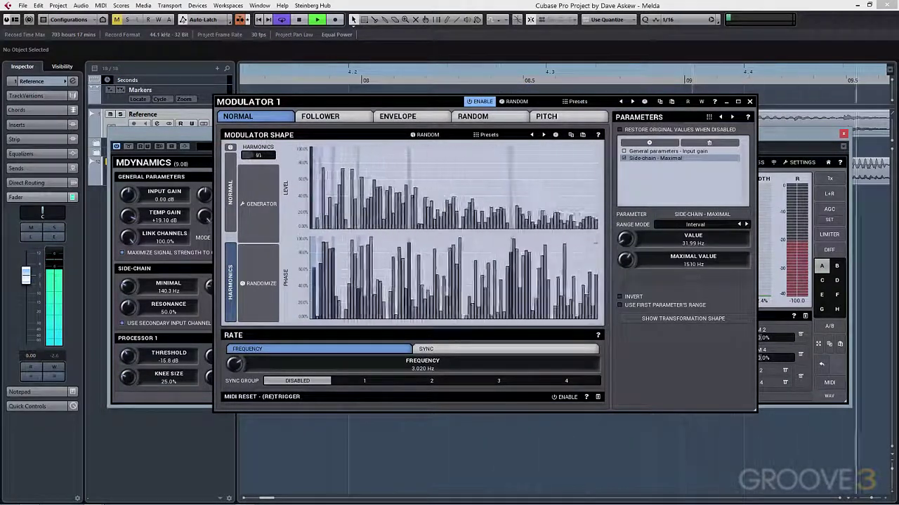
drag(258, 154, 258, 119)
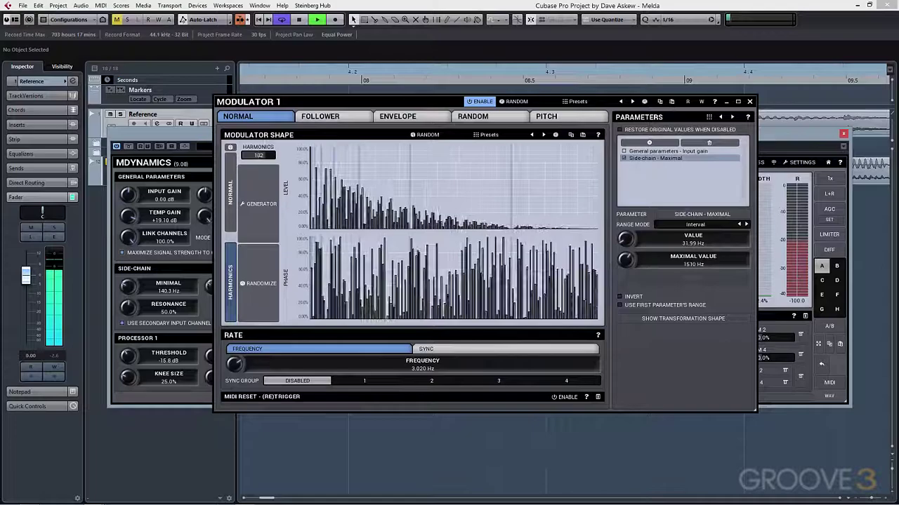
drag(257, 154, 258, 147)
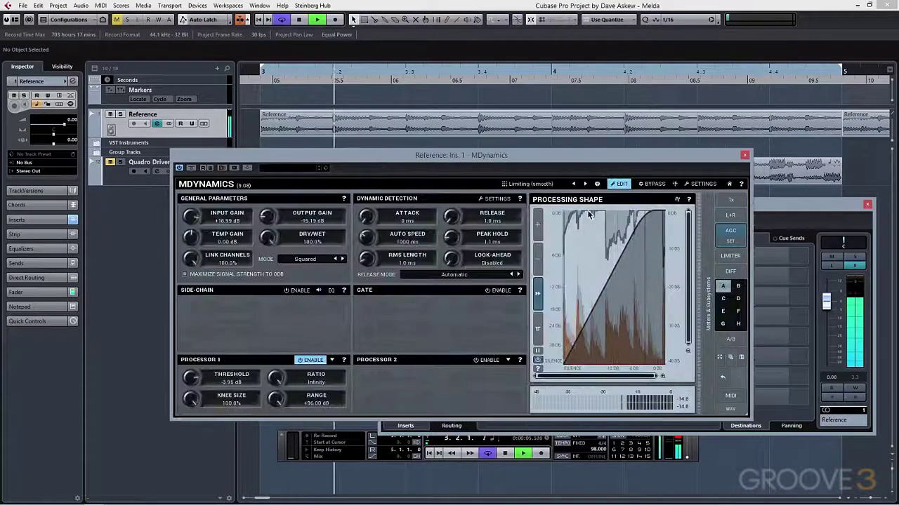
Turn off AGC, and show the oversampling choices in MOscillator.
click(732, 241)
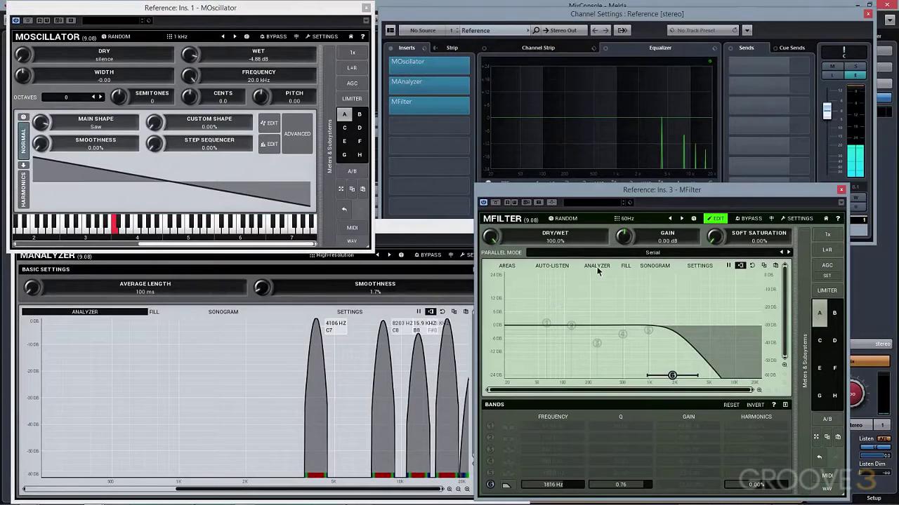
click(353, 52)
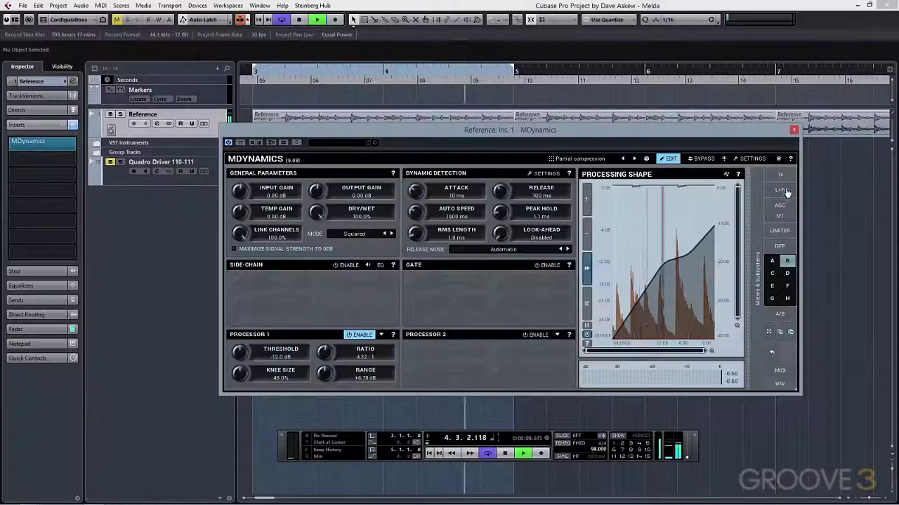
Switch channel processing to 7.1 surround, review GPU acceleration settings, and choose the Sliders editor style.
click(787, 193)
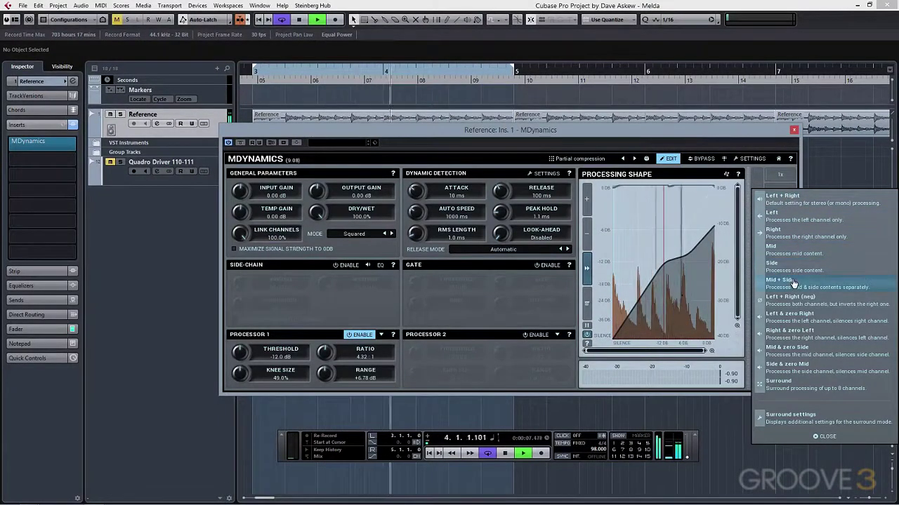
click(796, 388)
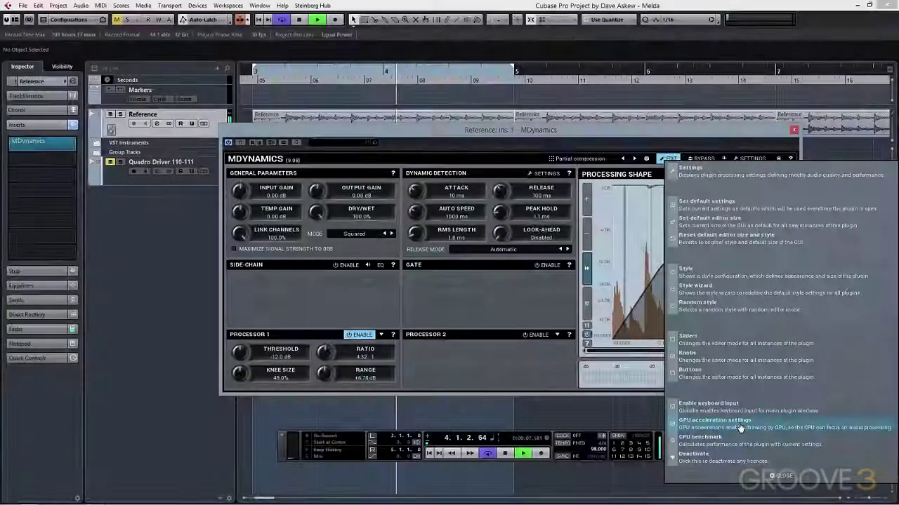
click(739, 424)
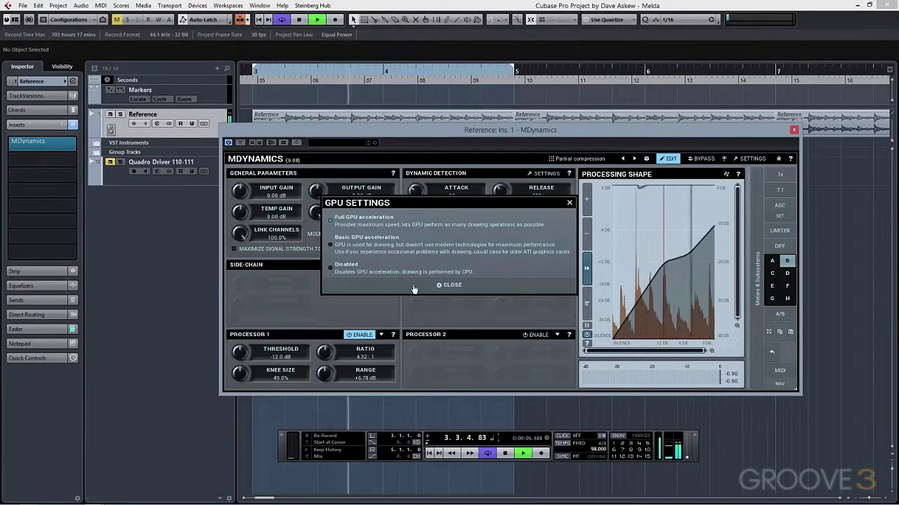
click(449, 285)
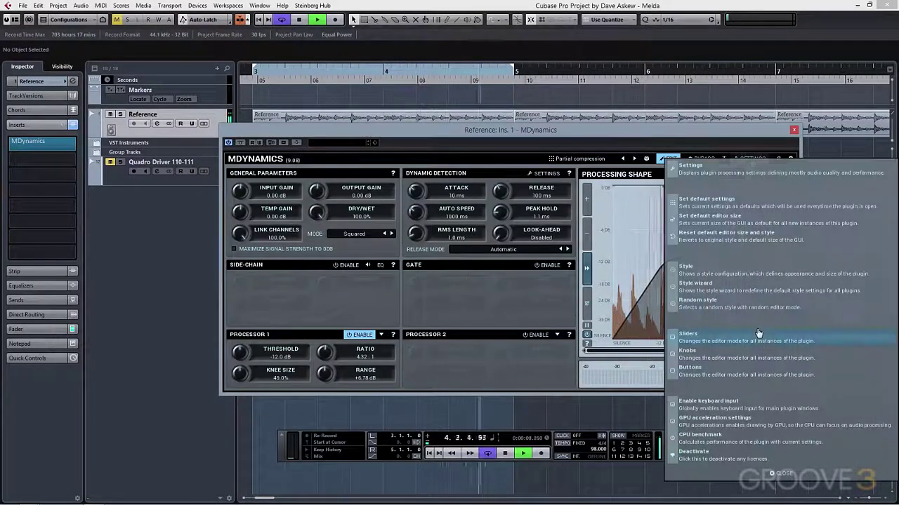
click(750, 342)
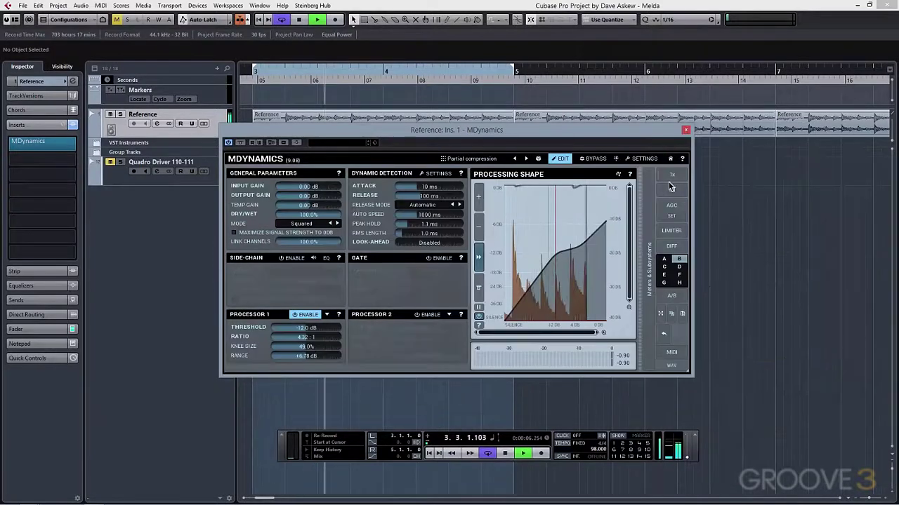
Download the MTexturedStyleEditor archive and save it into the Downloads folder.
click(636, 159)
click(676, 265)
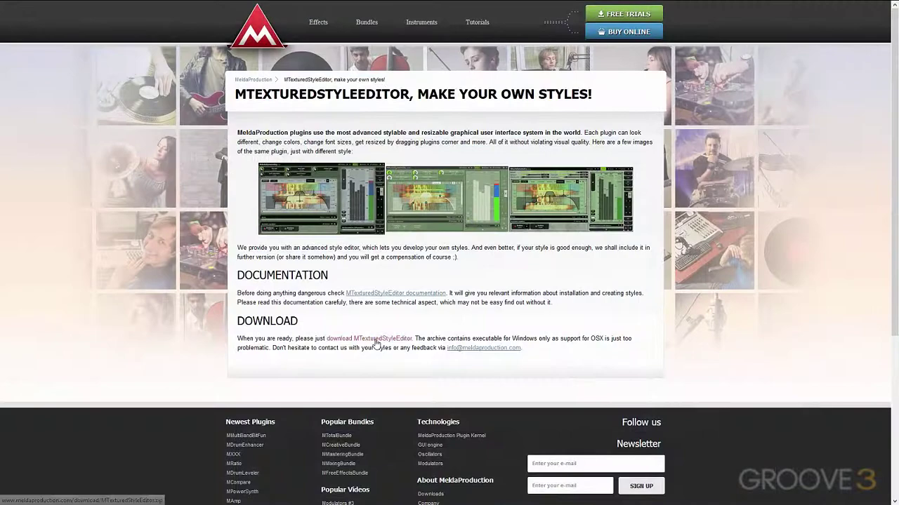
click(376, 342)
click(378, 311)
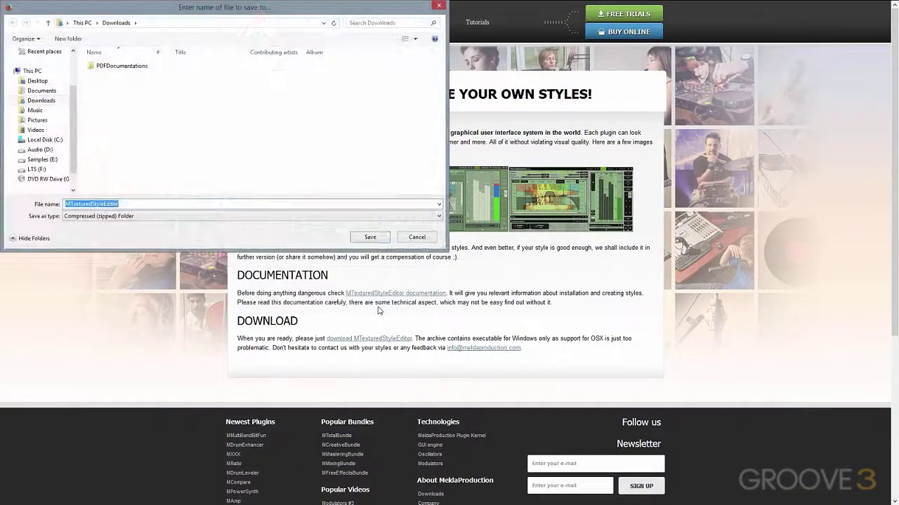
click(371, 238)
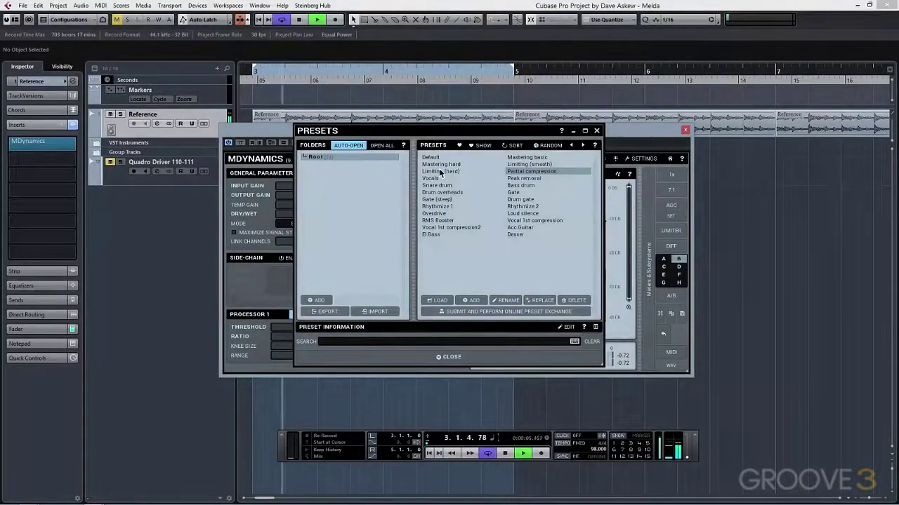
Audition the Mastering hard, Vocal 1st compression2 and Drum gate presets, then close the browser.
click(441, 164)
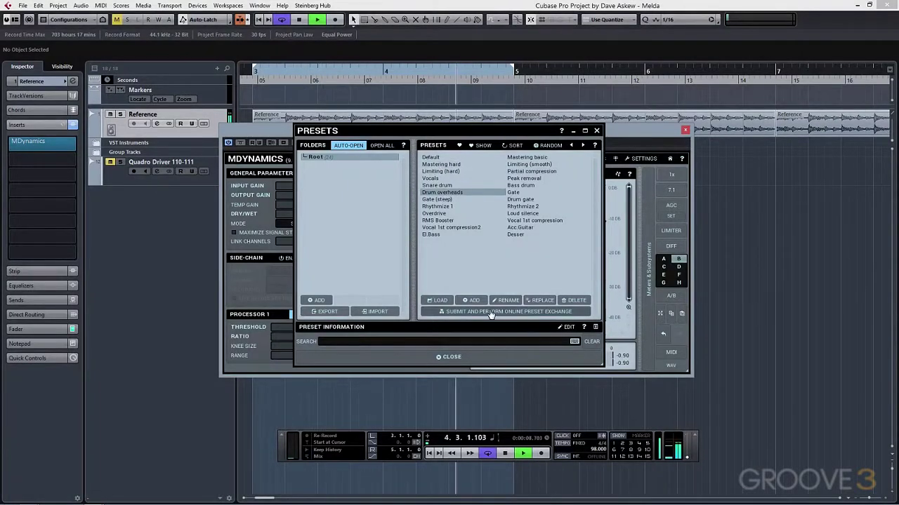
click(439, 229)
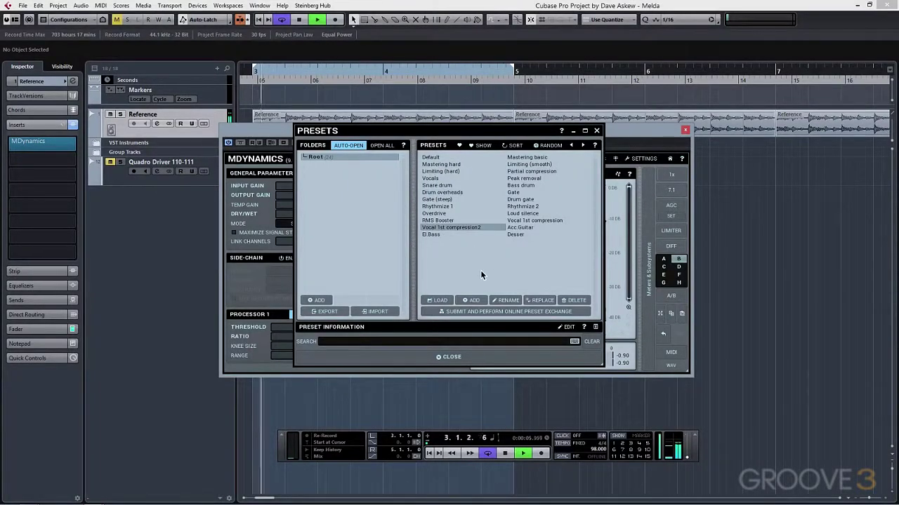
click(520, 200)
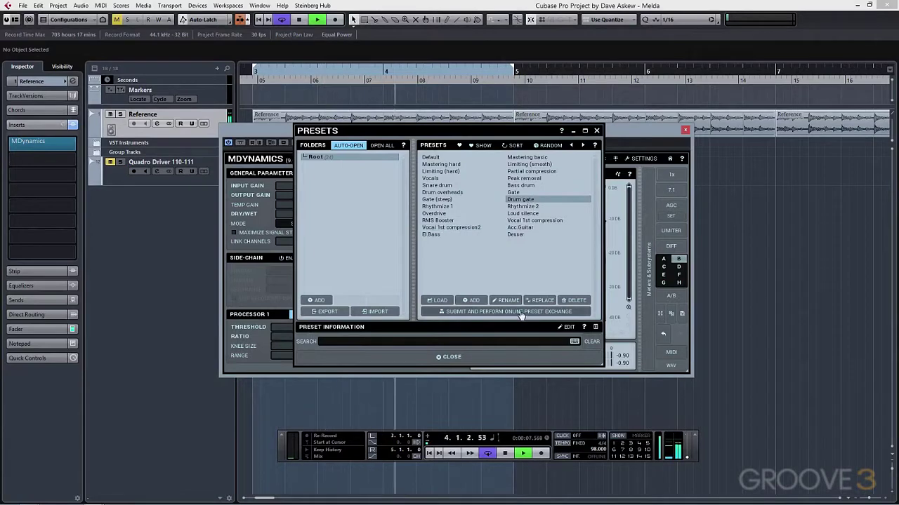
click(598, 131)
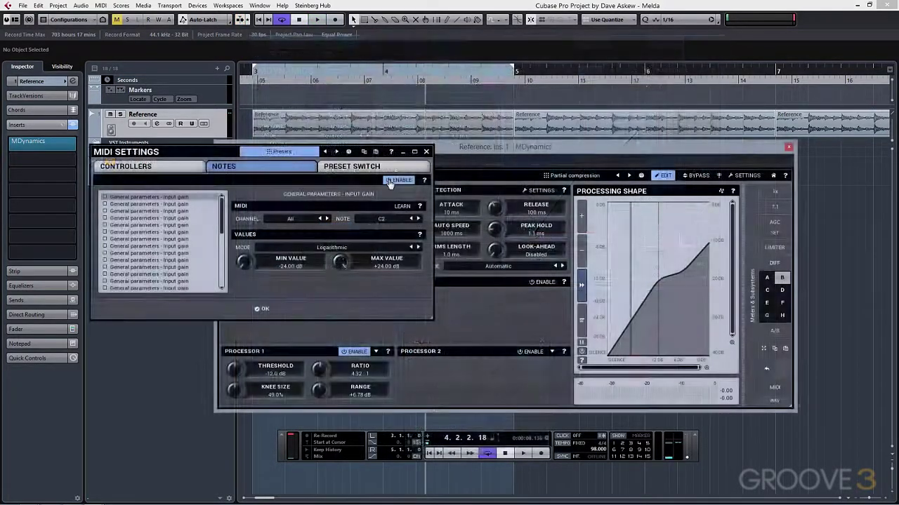
Show the MIDI note list for input gain's trigger note, currently C2.
click(397, 222)
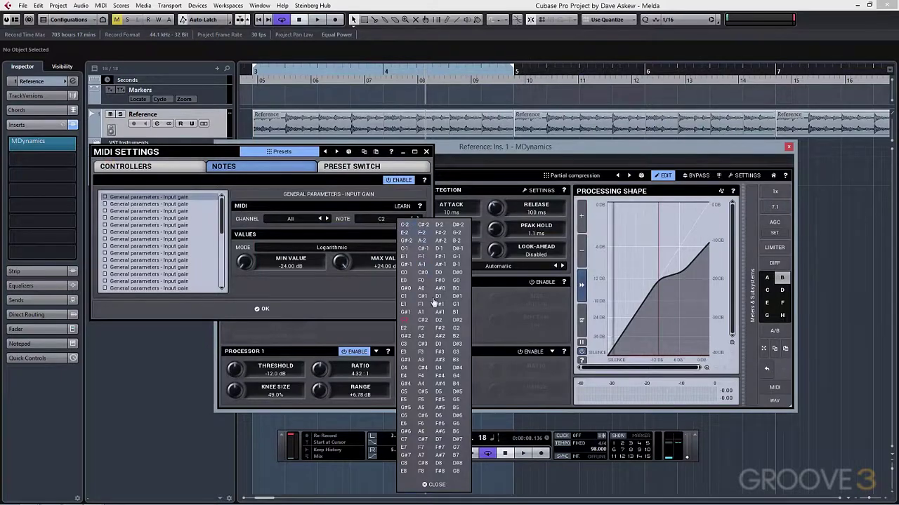